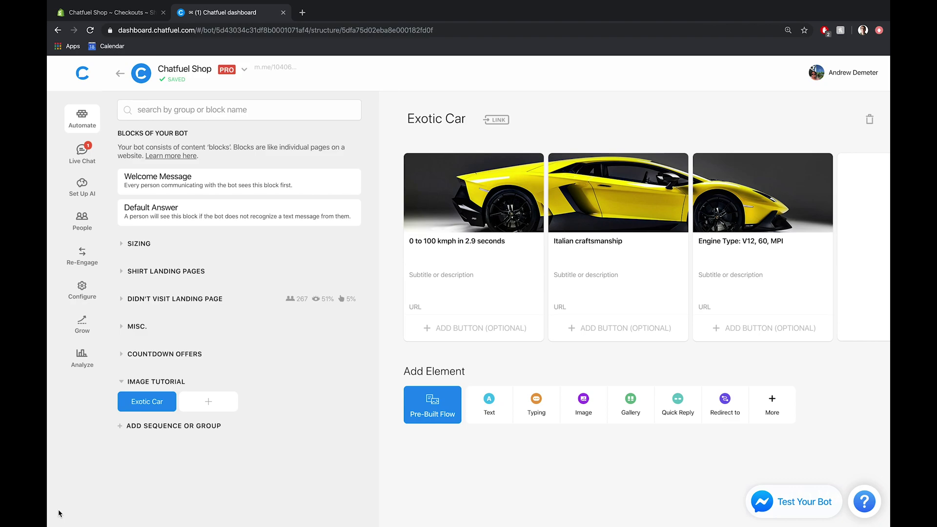
# Exit Chrome's full-screen view and bring Photoshop's blank Untitled-1 document forward
pyautogui.moveTo(79, 3)
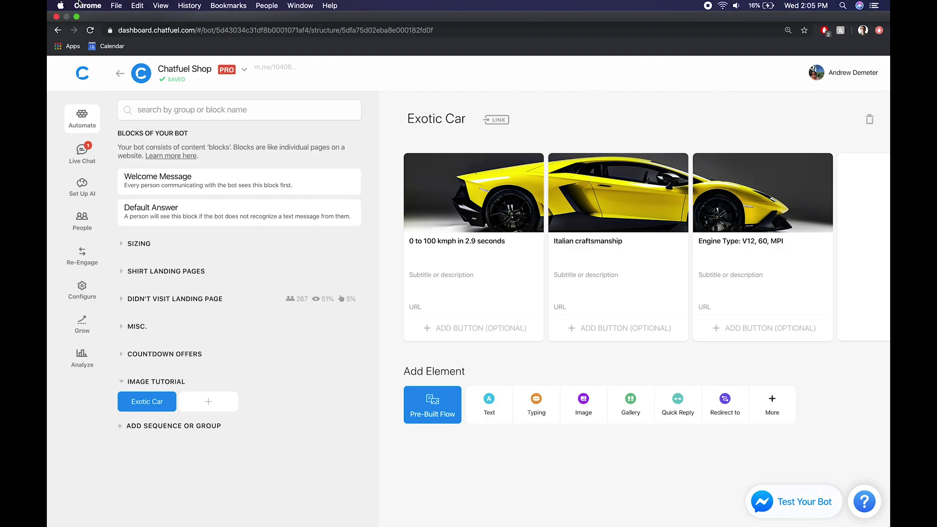
pyautogui.click(76, 17)
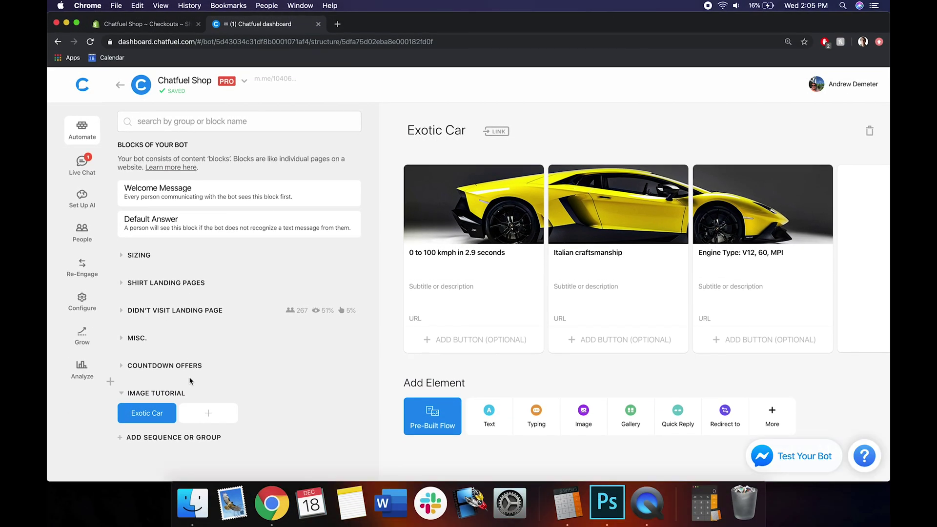
pyautogui.click(608, 490)
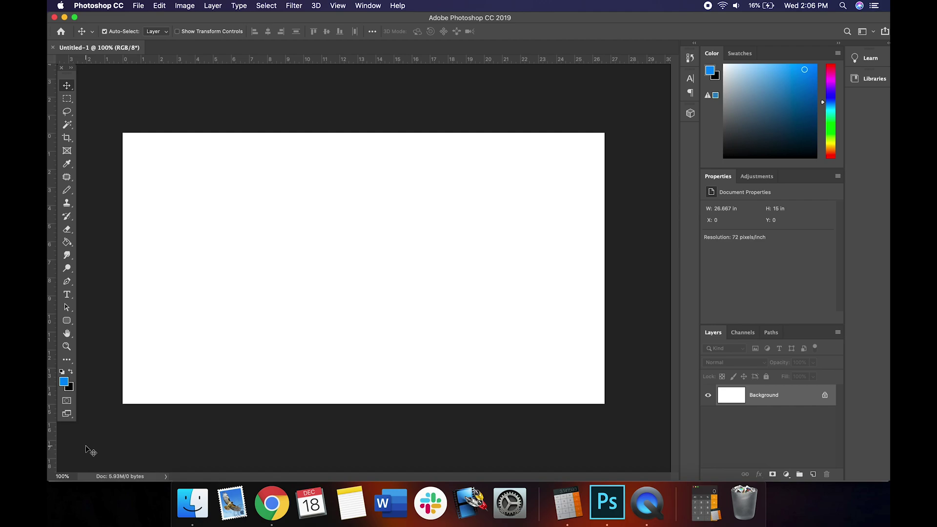
# Start a new Photoshop document from the File menu, then launch Calculator
pyautogui.click(138, 4)
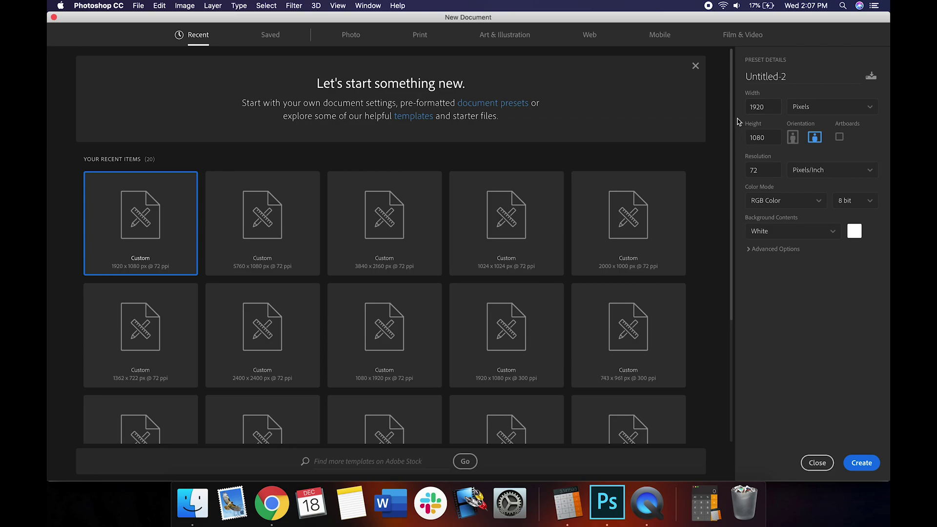
pyautogui.click(705, 502)
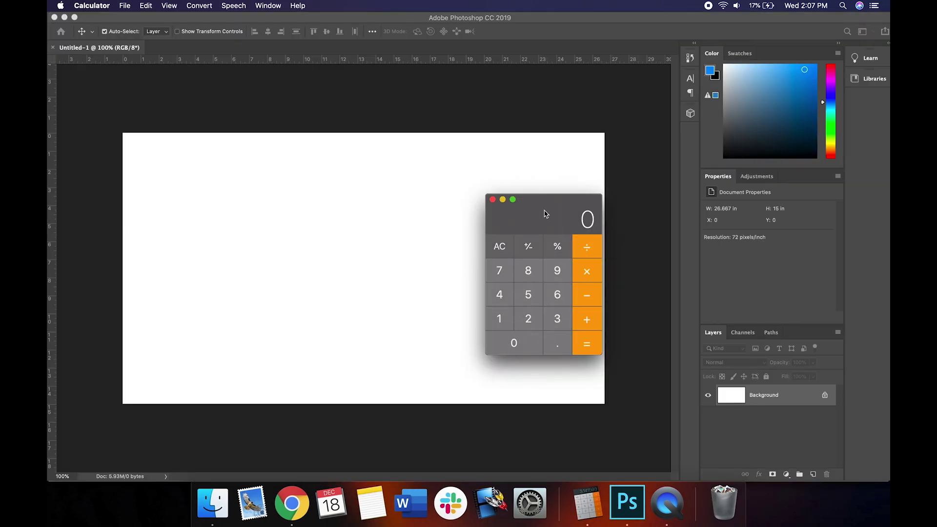
# Compute 1920*3 = 5760 in Calculator and return to Photoshop's New Document dialog
pyautogui.write('1920*3')
pyautogui.press('Return')
pyautogui.click(581, 19)
pyautogui.press('super+n')
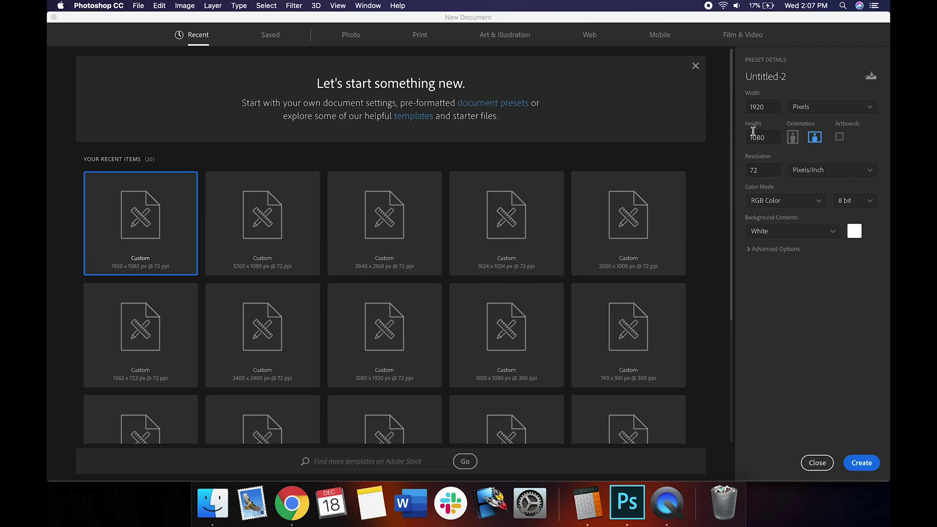
# Paste 5760 as the width, keep the 1080 px height, and create the Untitled-2 document
pyautogui.click(769, 115)
pyautogui.write('5760')
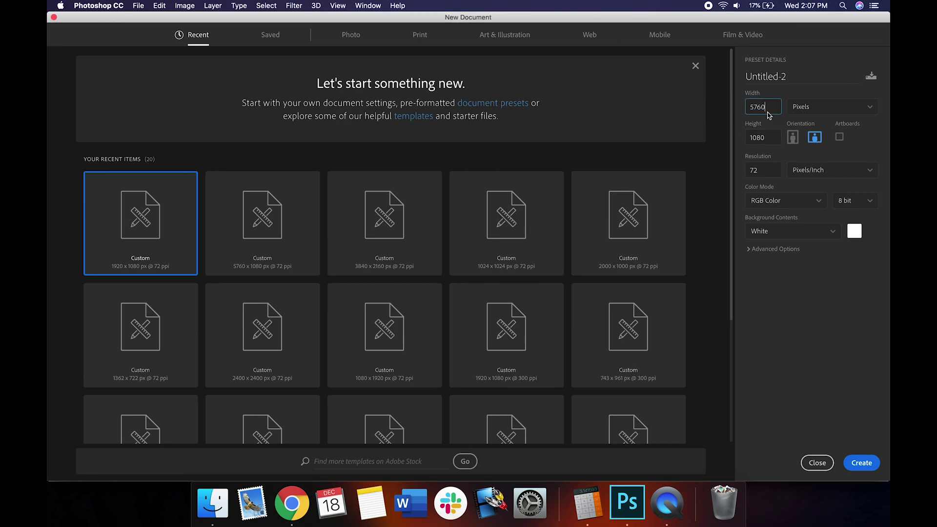
pyautogui.click(783, 300)
pyautogui.click(860, 463)
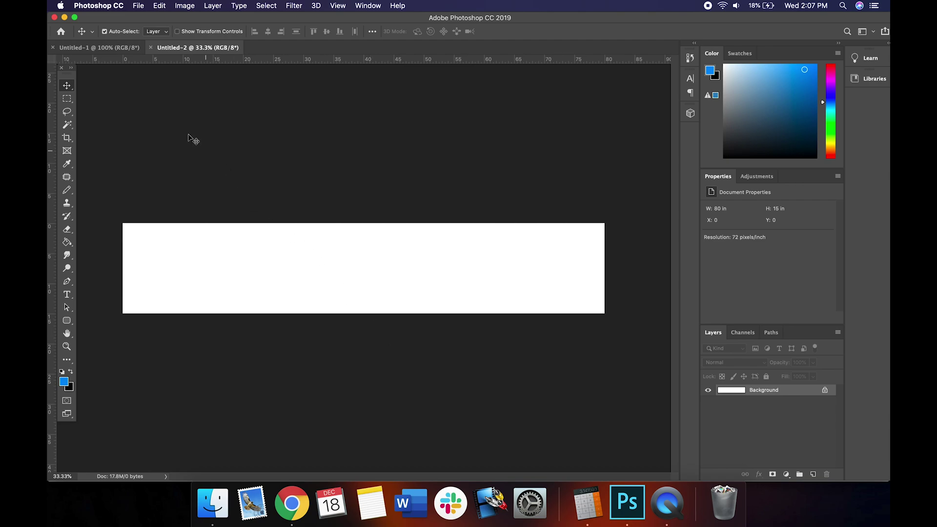
pyautogui.click(109, 50)
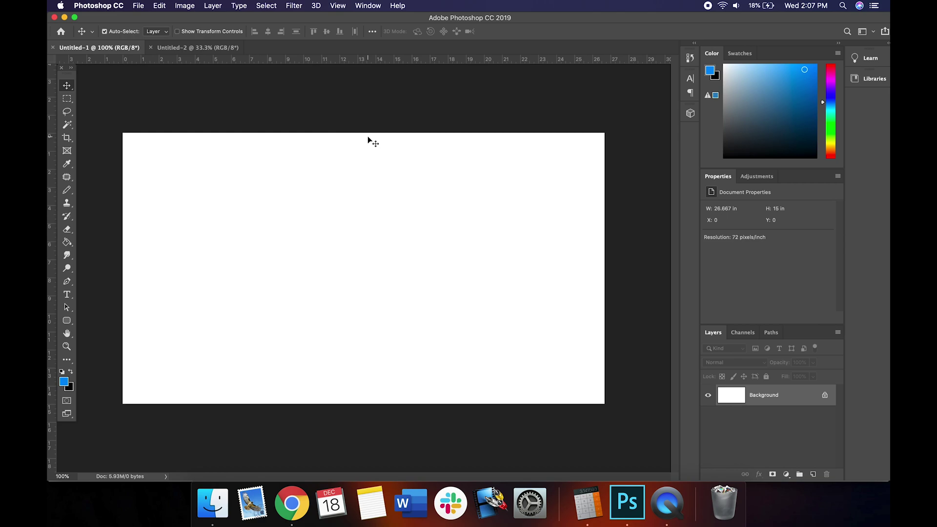
# Paint Bucket the Untitled-1 canvas solid blue, then select all and copy it
pyautogui.click(68, 243)
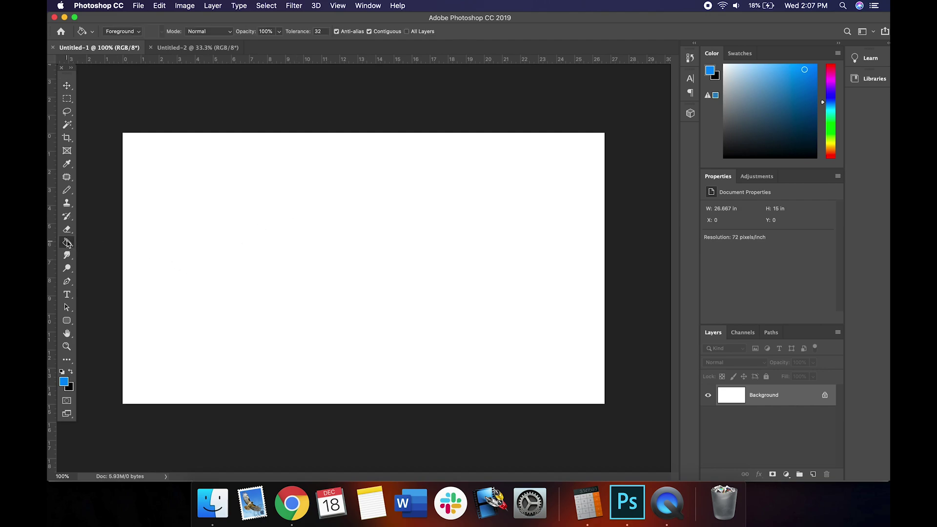
pyautogui.click(208, 244)
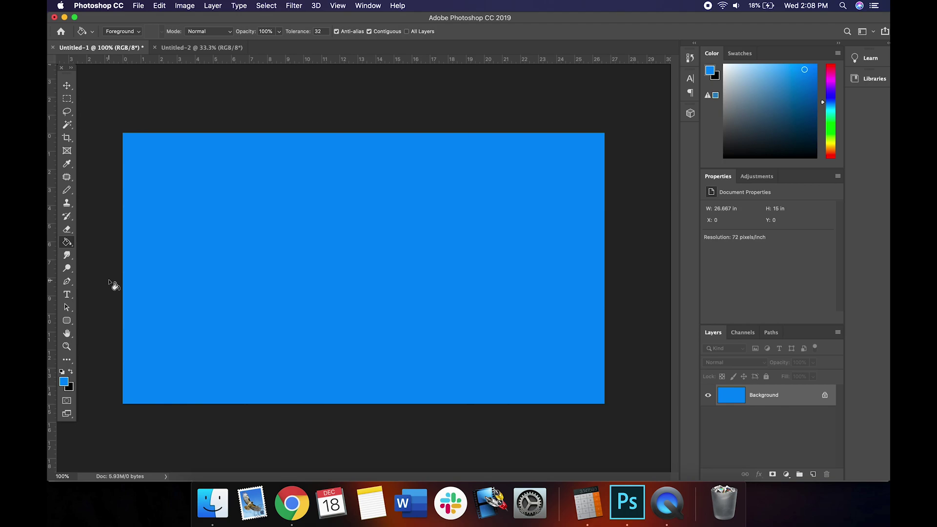
pyautogui.click(67, 86)
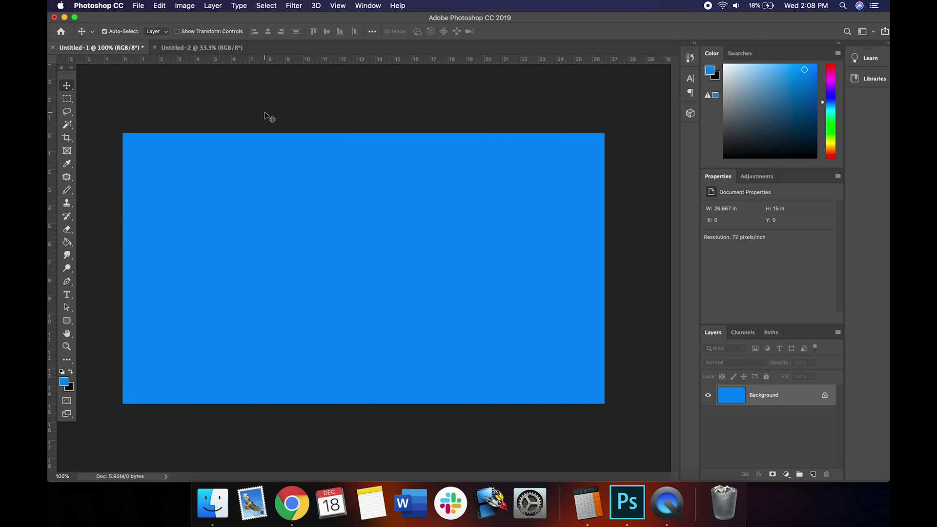
pyautogui.press('super+a')
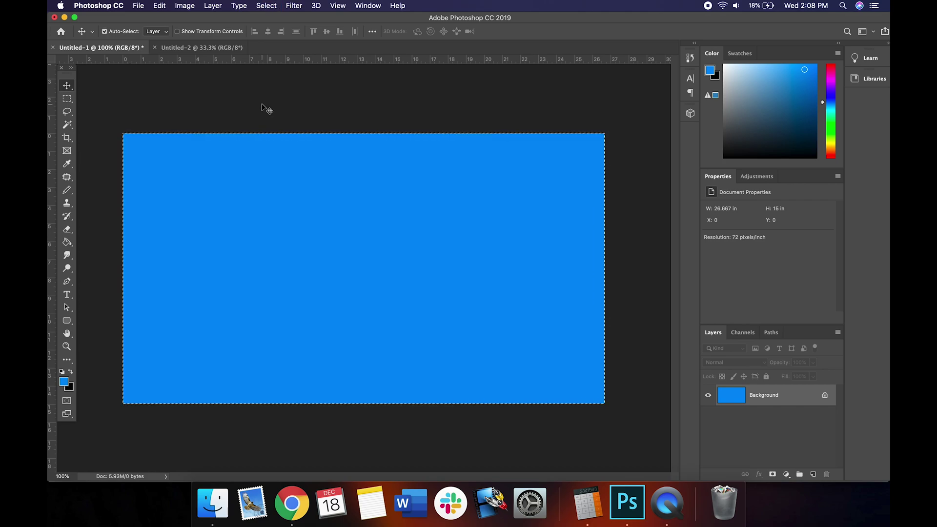
pyautogui.press('super+c')
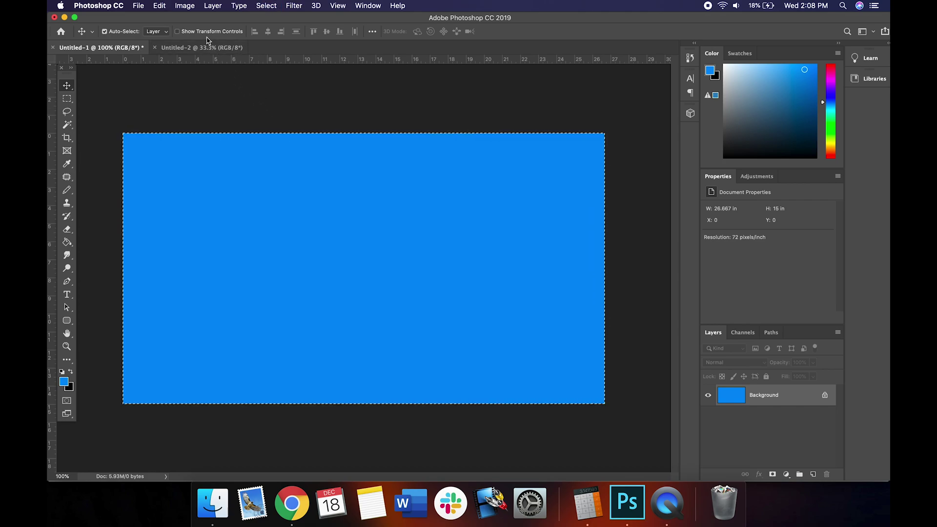
pyautogui.click(207, 47)
# Paste the blue block twice, moving Layer 1 to the left edge and Layer 2 to the right third
pyautogui.press('super+v')
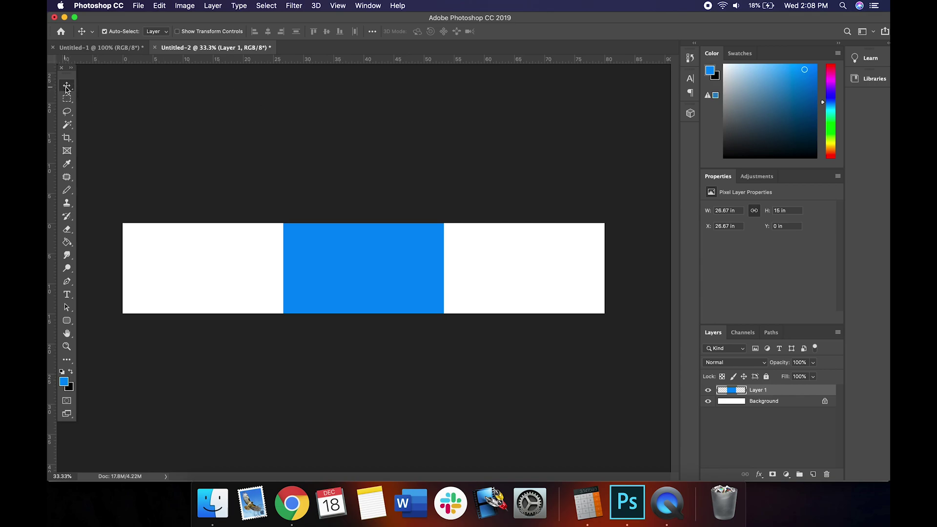
pyautogui.moveTo(356, 244); pyautogui.dragTo(196, 241)
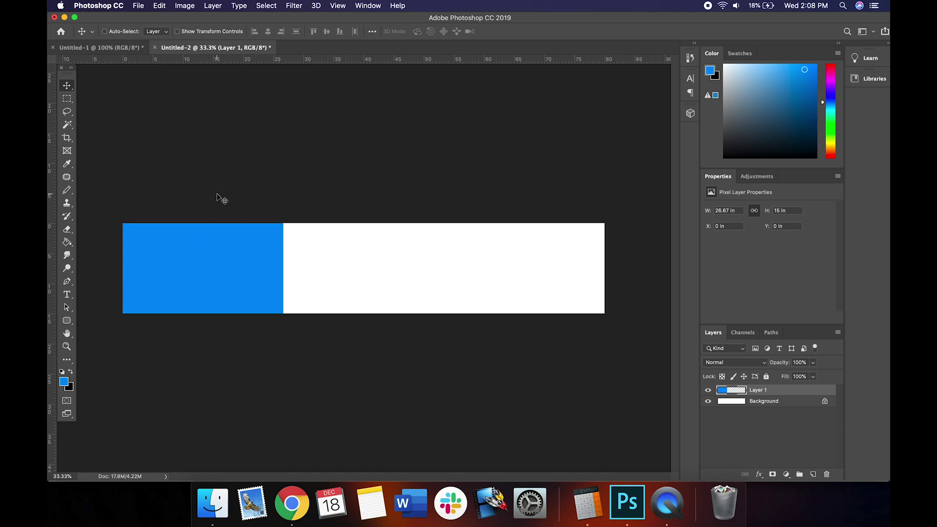
pyautogui.press('super+v')
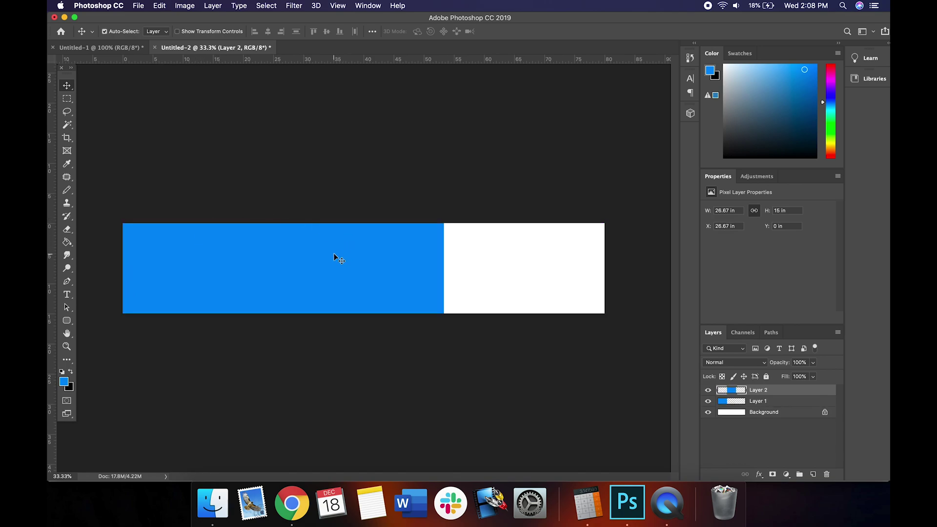
pyautogui.moveTo(347, 254); pyautogui.dragTo(494, 264)
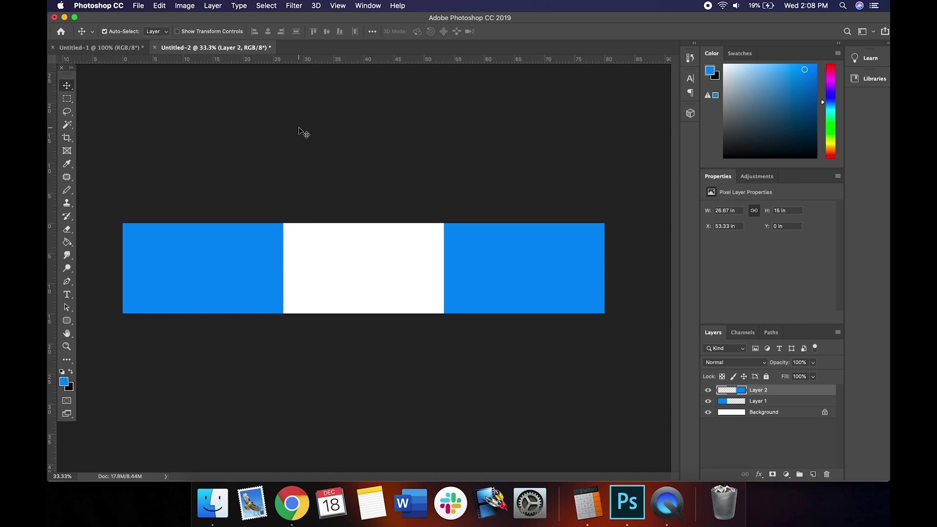
# Place lambo.jpg from the Desktop as an embedded layer with File > Place Embedded
pyautogui.click(139, 6)
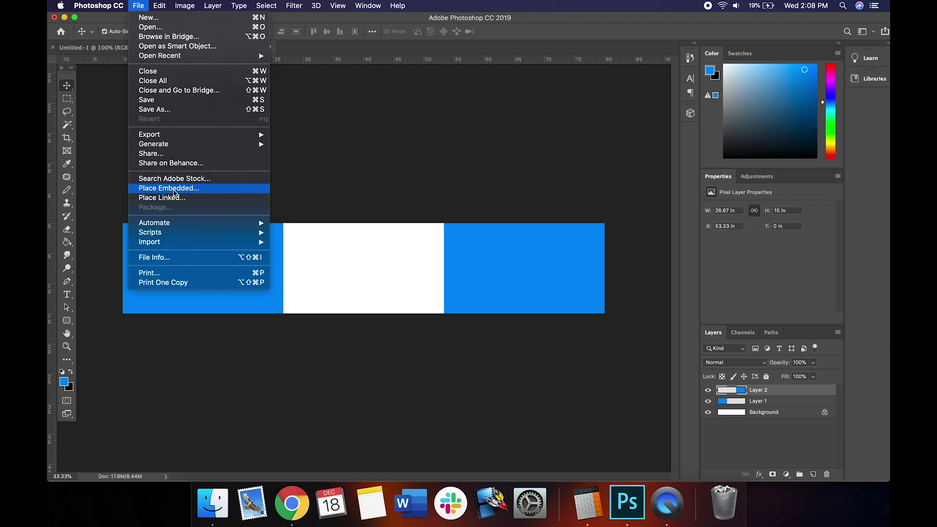
pyautogui.click(174, 189)
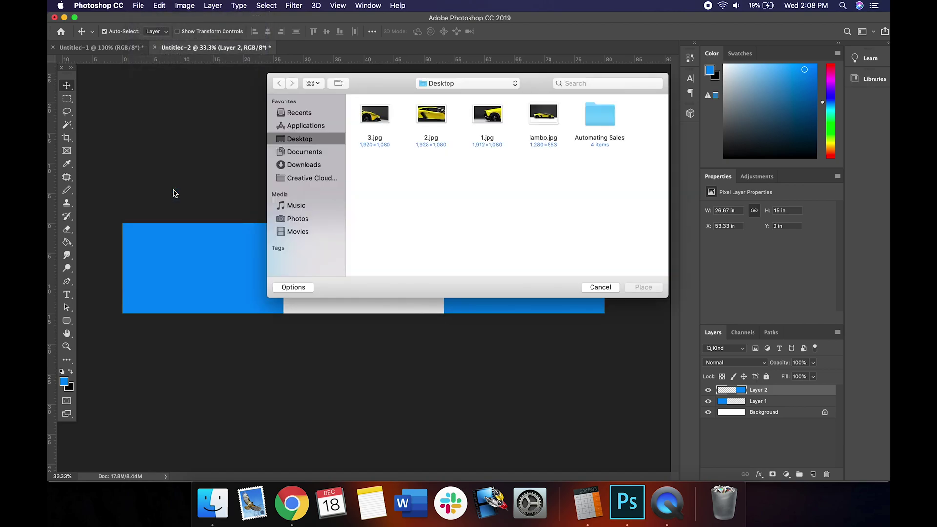
pyautogui.doubleClick(544, 126)
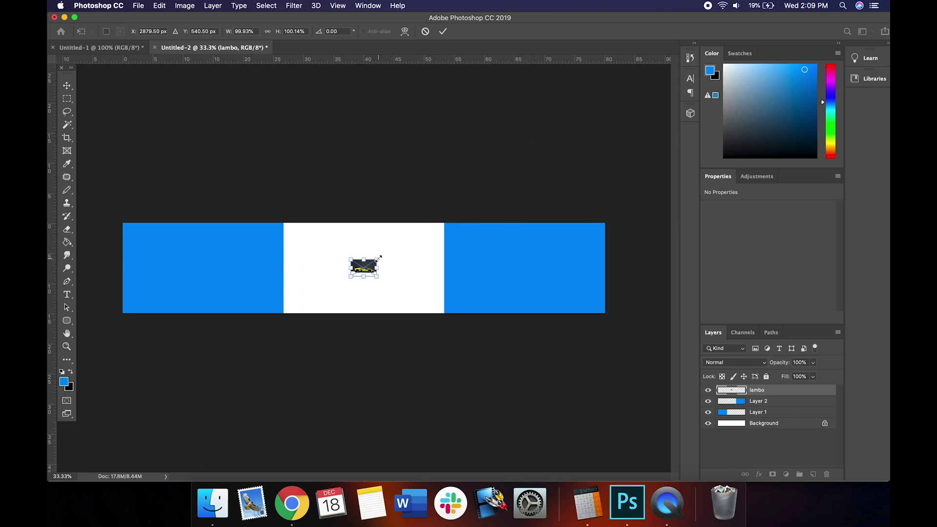
# Scale the car image up to span the full canvas width, commit it, and nudge it upward
pyautogui.moveTo(377, 257); pyautogui.dragTo(651, 167)
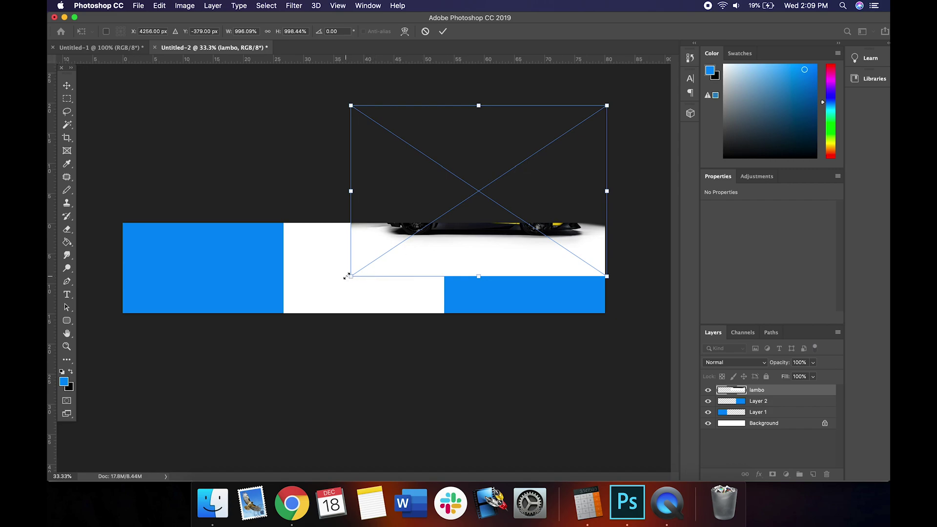
pyautogui.moveTo(345, 274); pyautogui.dragTo(96, 389)
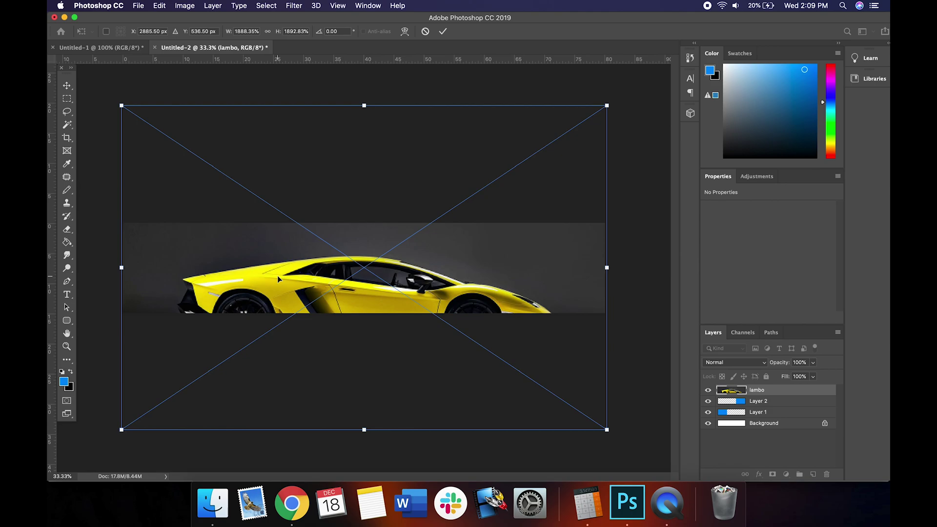
pyautogui.press('Return')
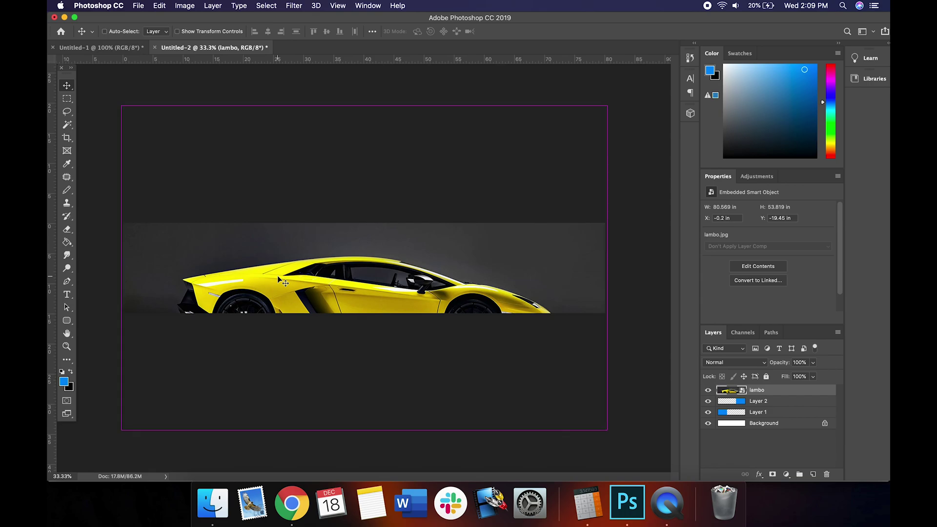
pyautogui.press('super+equal')
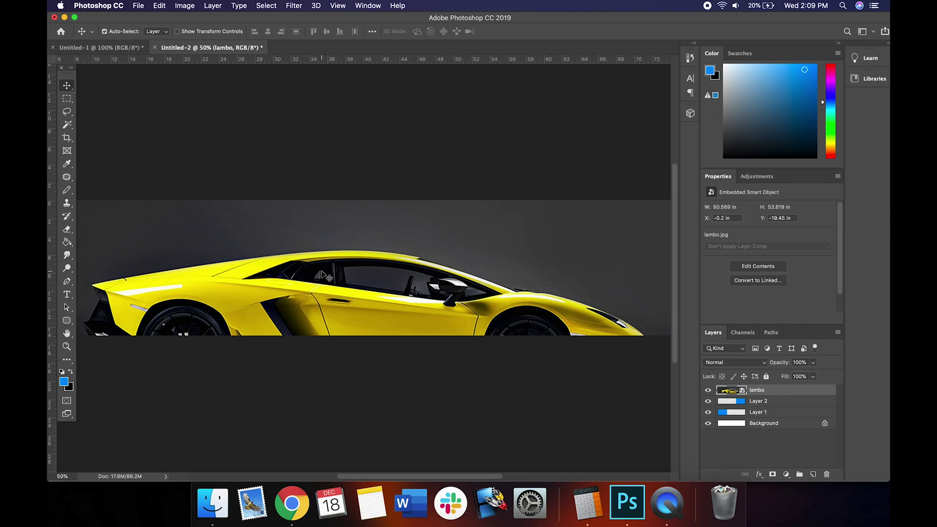
pyautogui.moveTo(322, 270); pyautogui.dragTo(327, 234)
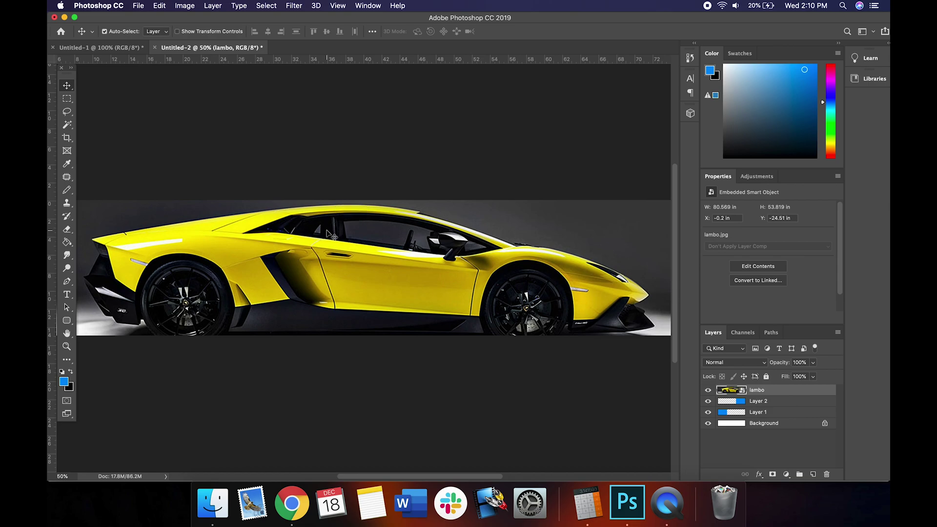
pyautogui.press('super+minus')
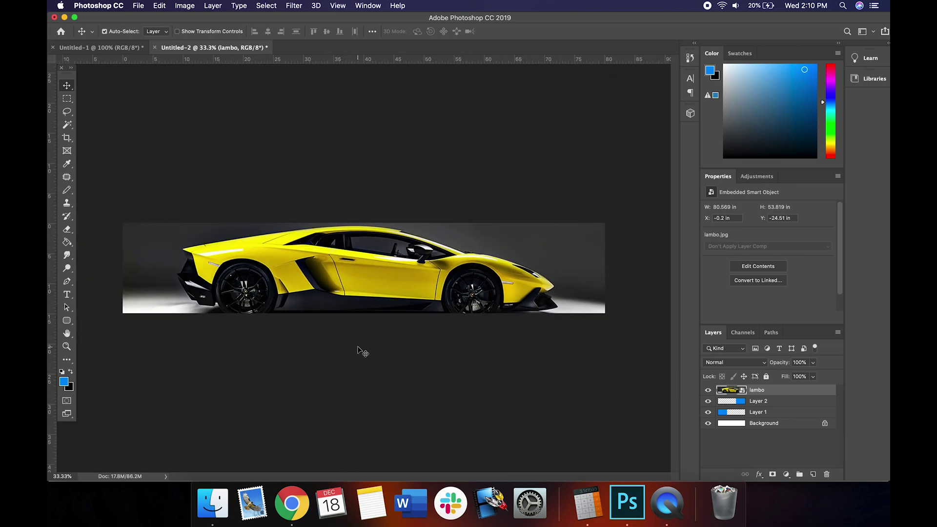
# Toggle the lambo layer's visibility to compare with the blue panels, leaving it visible
pyautogui.click(707, 390)
pyautogui.click(708, 391)
pyautogui.click(708, 390)
pyautogui.click(707, 391)
pyautogui.click(707, 391)
pyautogui.click(707, 391)
# Crop the canvas to its left third, keeping only the car's rear wheel section
pyautogui.click(68, 138)
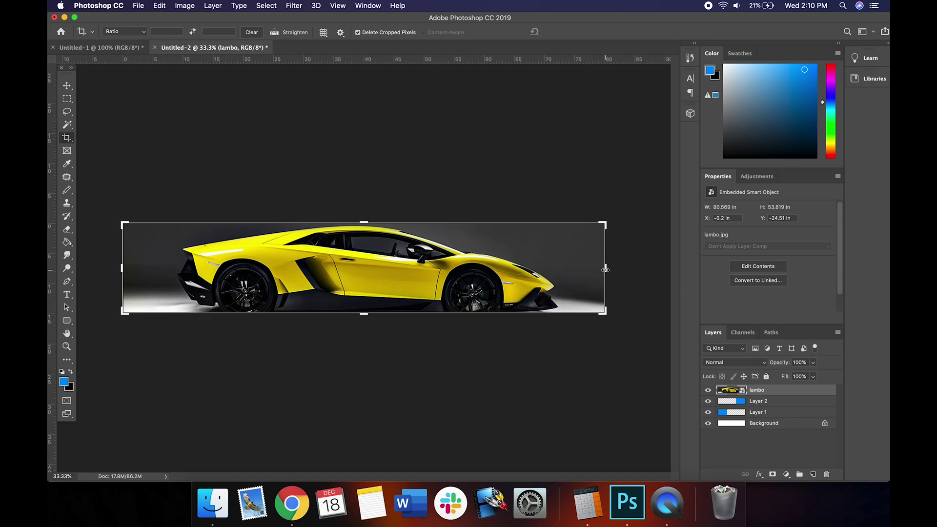
pyautogui.moveTo(605, 269); pyautogui.dragTo(444, 269)
pyautogui.press('Return')
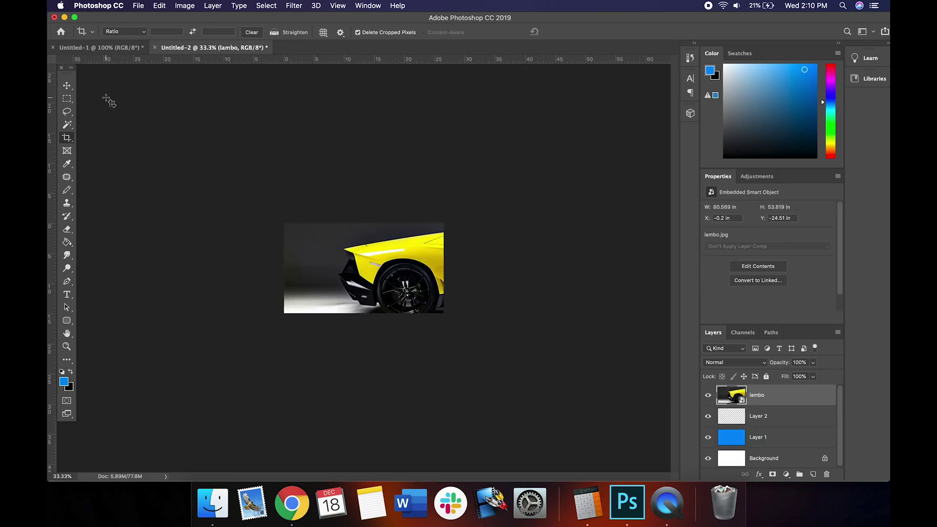
pyautogui.click(138, 6)
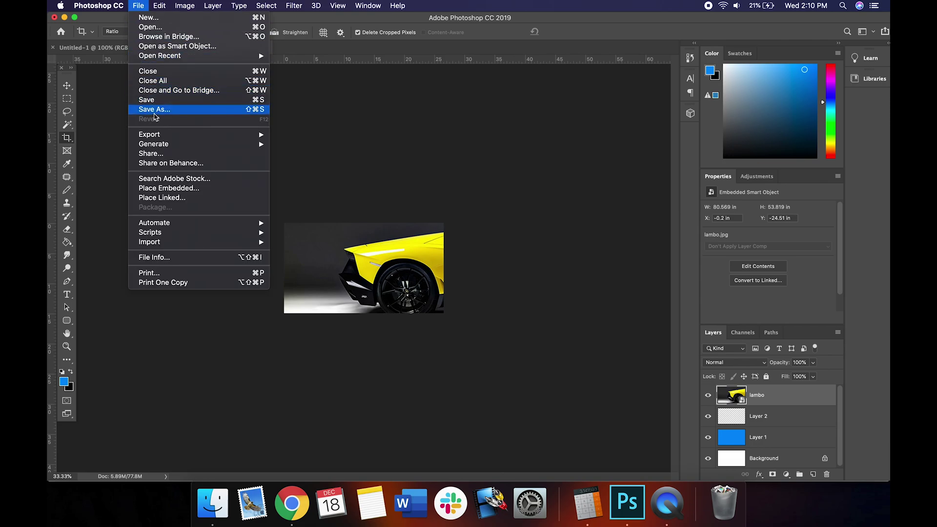
# Save as 1.jpg in JPEG format at quality 12, replacing the existing file
pyautogui.click(155, 111)
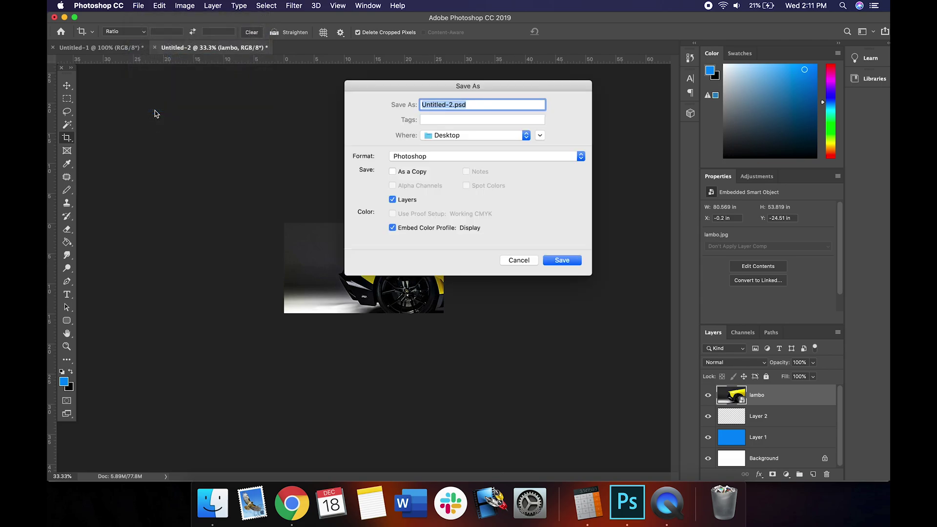
pyautogui.write('1.jpg')
pyautogui.click(394, 157)
pyautogui.press('j')
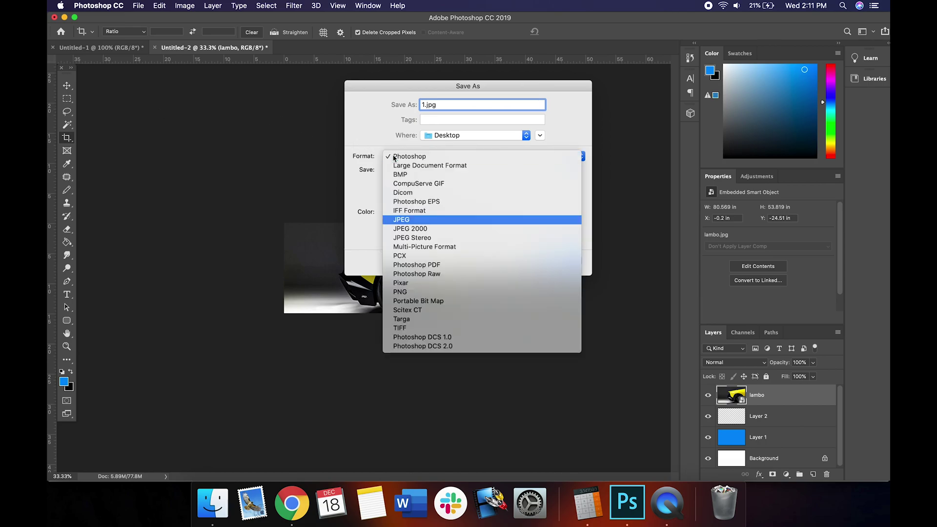
pyautogui.press('Return')
pyautogui.press('Return')
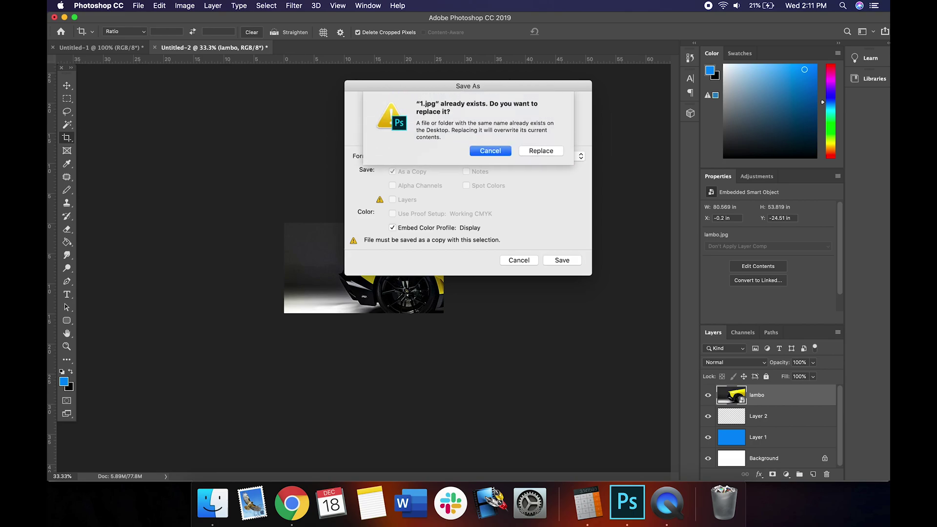
pyautogui.click(540, 151)
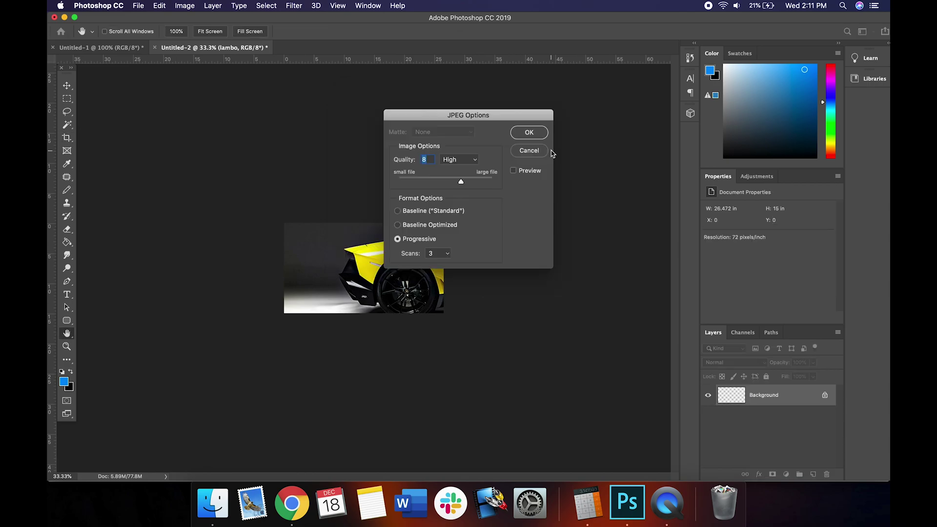
pyautogui.write('12')
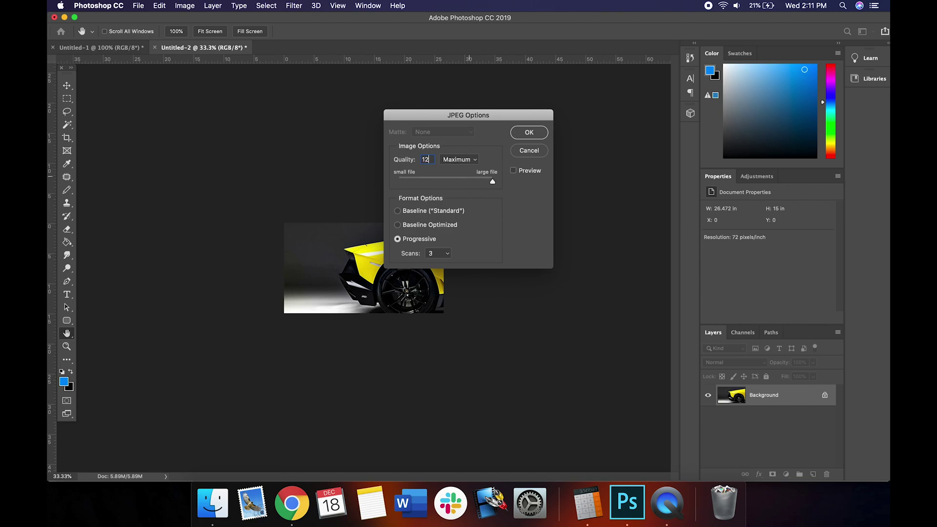
pyautogui.click(532, 132)
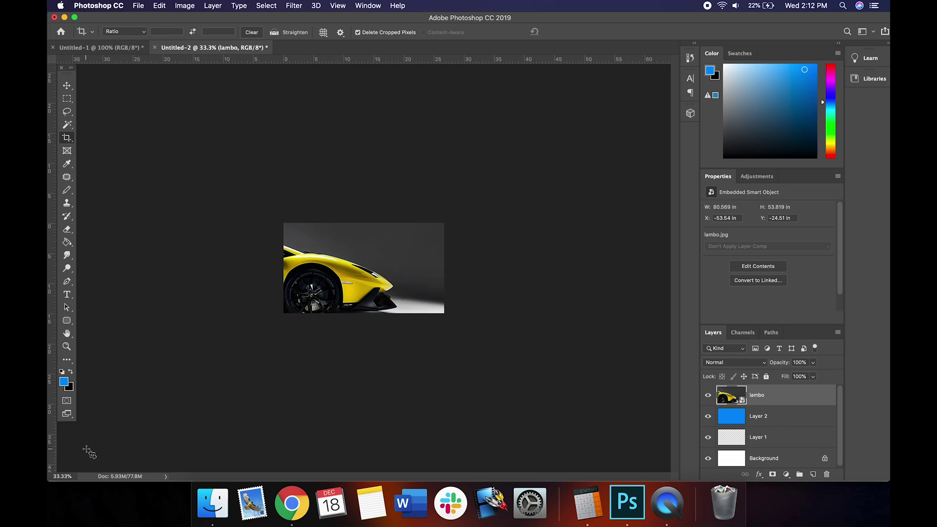
# Undo the crop in Photoshop so the full-width yellow car image returns, then go back to Chatfuel
pyautogui.press('super+z')
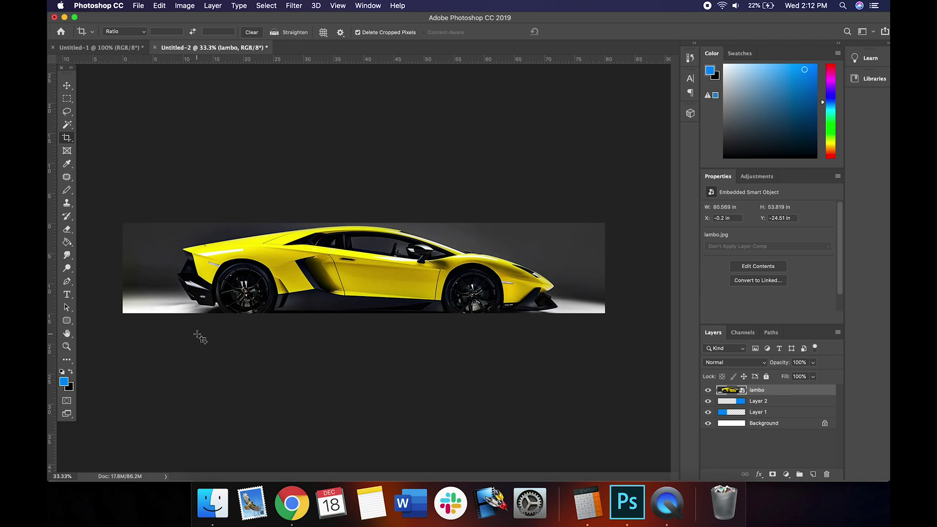
pyautogui.click(160, 6)
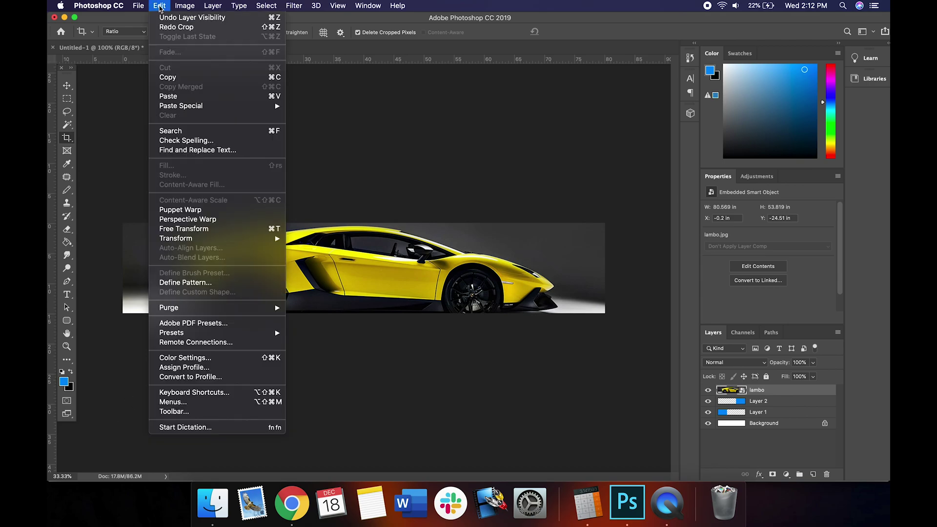
pyautogui.click(160, 7)
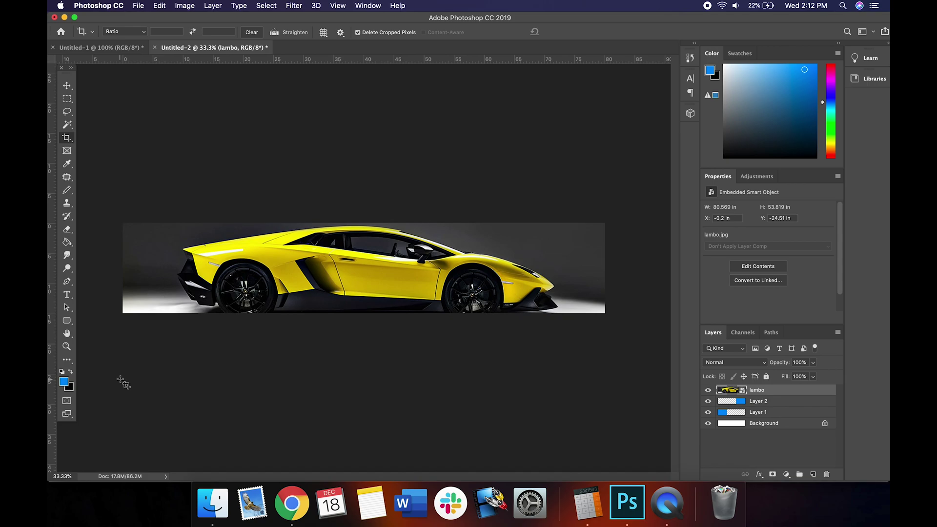
pyautogui.click(284, 501)
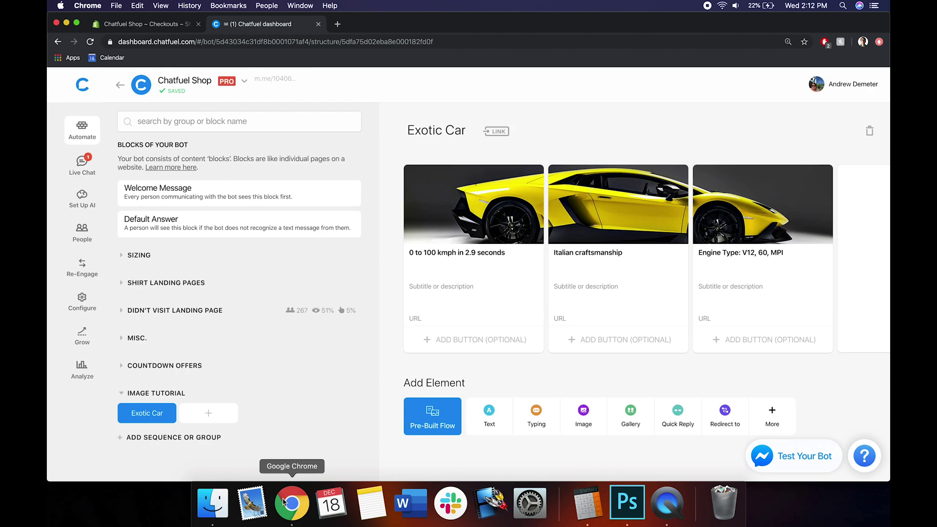
# Create a block named 'Image' in Image Tutorial, add a gallery, and begin the first card's picture upload
pyautogui.click(212, 416)
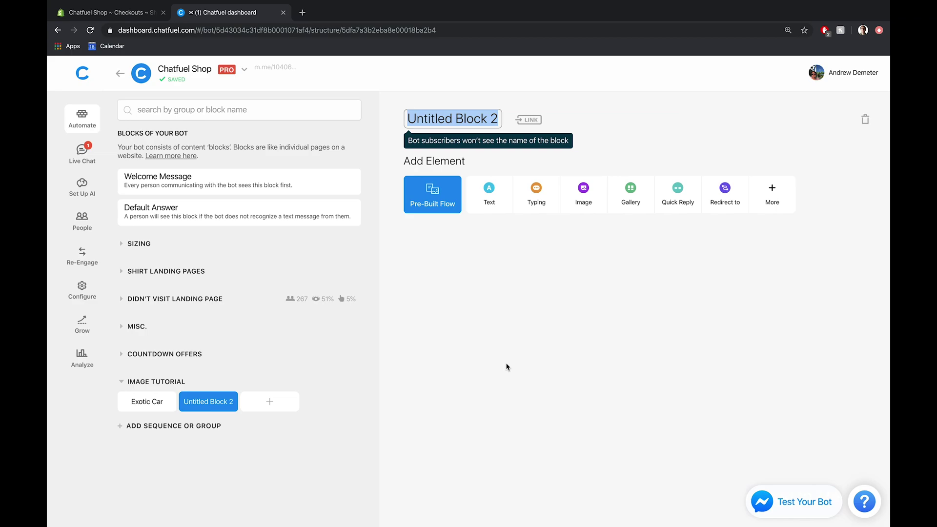
pyautogui.write('Image')
pyautogui.press('Return')
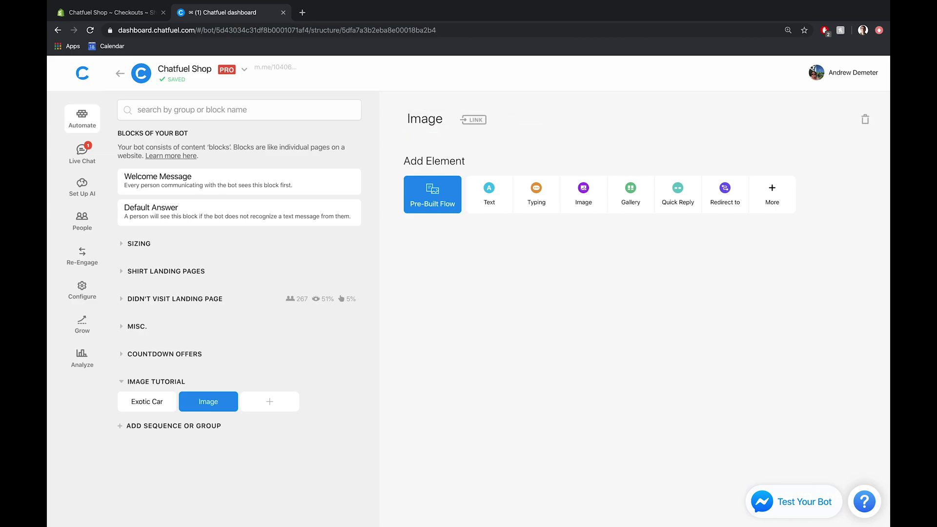
pyautogui.click(631, 195)
pyautogui.click(508, 211)
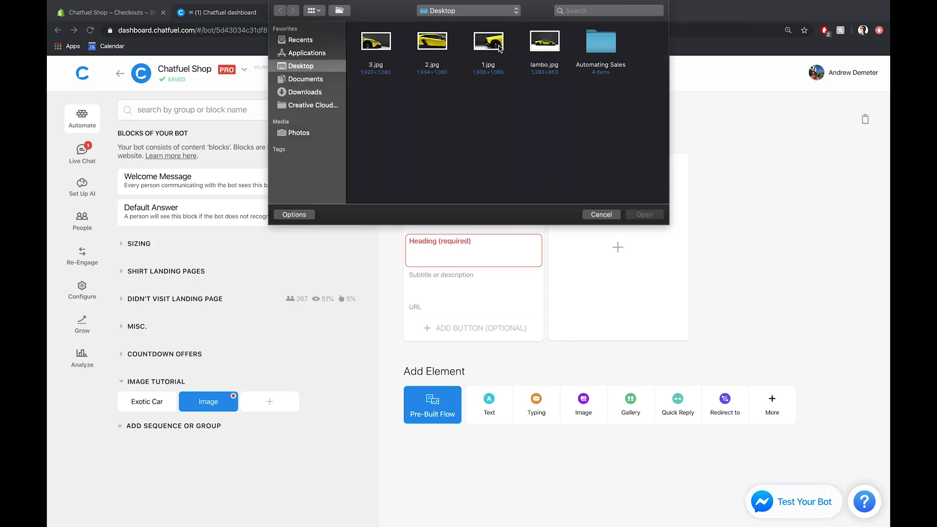
# Load 1.jpg as a horizontal image with the crop enlarged, then add 2.jpg and 3.jpg as cards
pyautogui.doubleClick(500, 48)
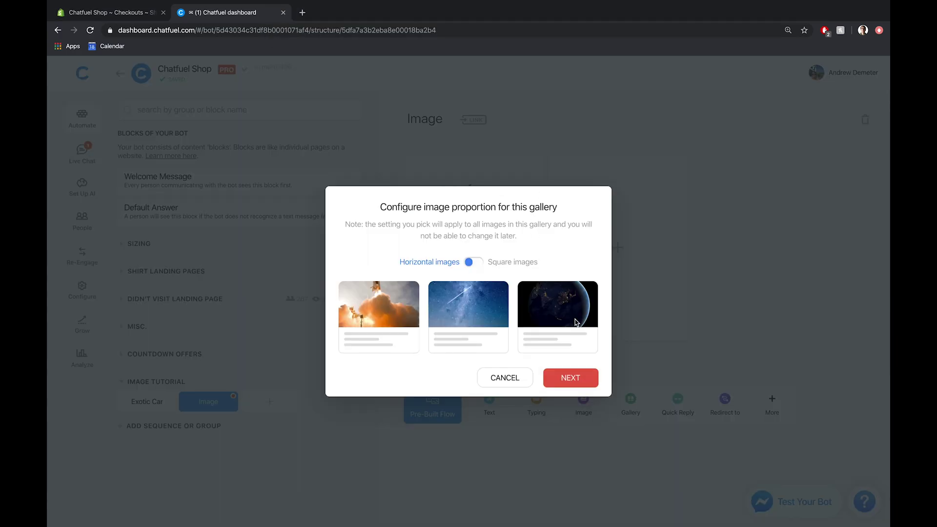
pyautogui.click(586, 382)
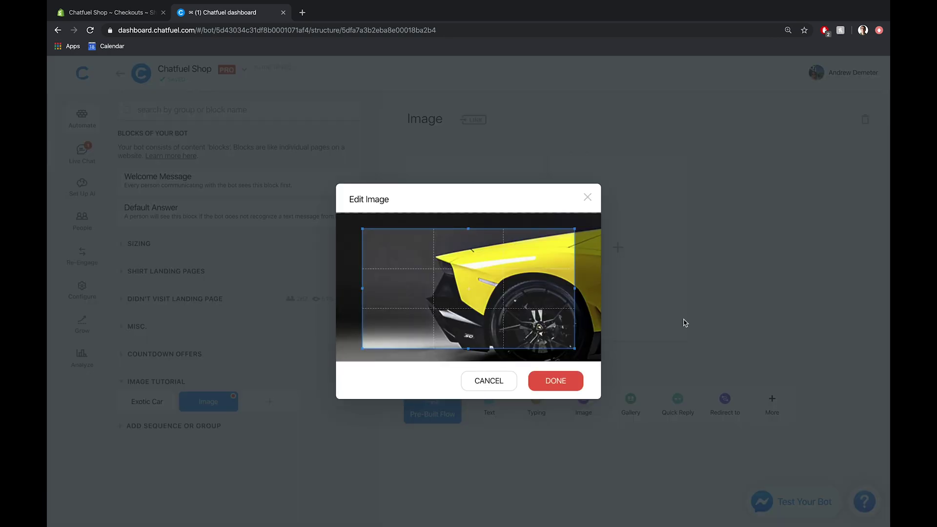
pyautogui.moveTo(466, 348); pyautogui.dragTo(464, 374)
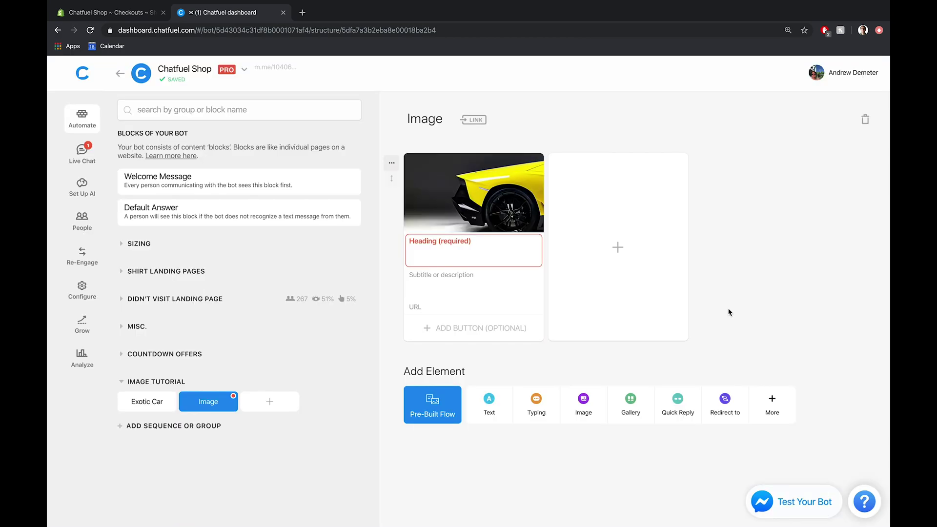
pyautogui.click(659, 258)
pyautogui.click(656, 212)
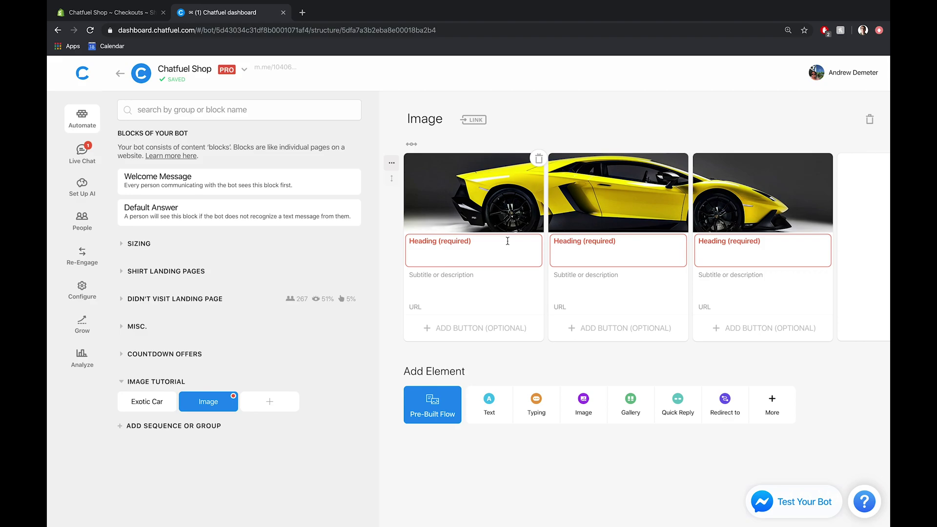
# Title the first card 'Feature 1' and copy that heading
pyautogui.click(508, 241)
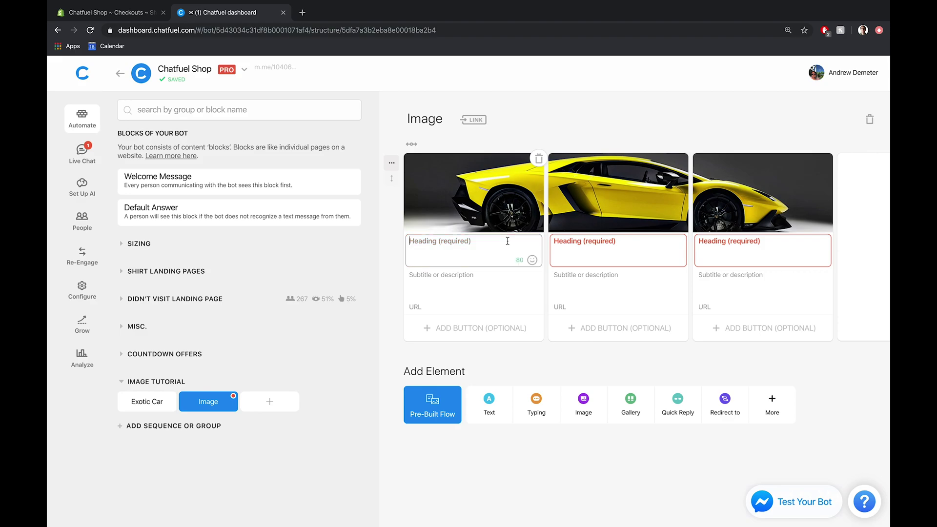
pyautogui.write('Feature 1')
pyautogui.hotkey('ctrl', 'a')
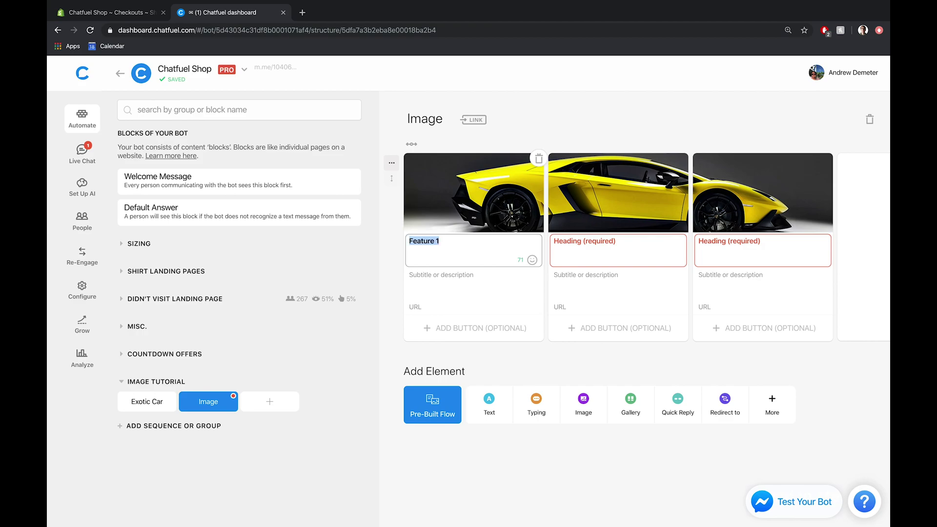
pyautogui.hotkey('ctrl', 'c')
# Head the second and third cards 'Feature 2' and 'Feature 3'
pyautogui.click(602, 253)
pyautogui.hotkey('ctrl', 'v')
pyautogui.press('BackSpace')
pyautogui.write('2')
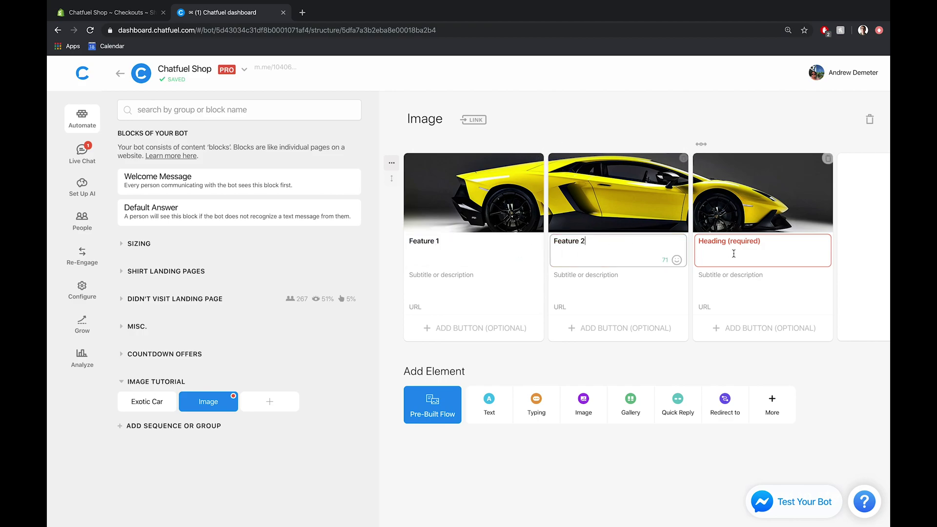
pyautogui.click(740, 254)
pyautogui.hotkey('ctrl', 'v')
pyautogui.press('BackSpace')
pyautogui.write('3')
pyautogui.click(847, 378)
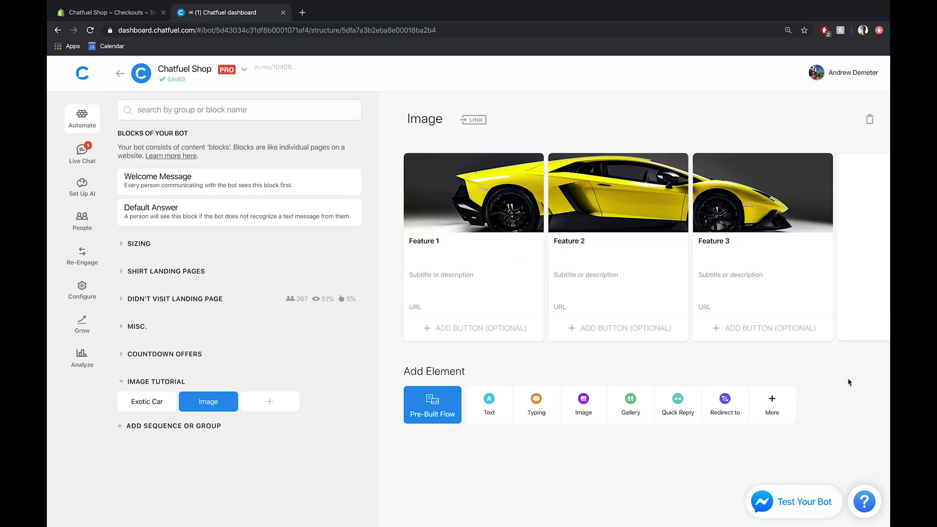